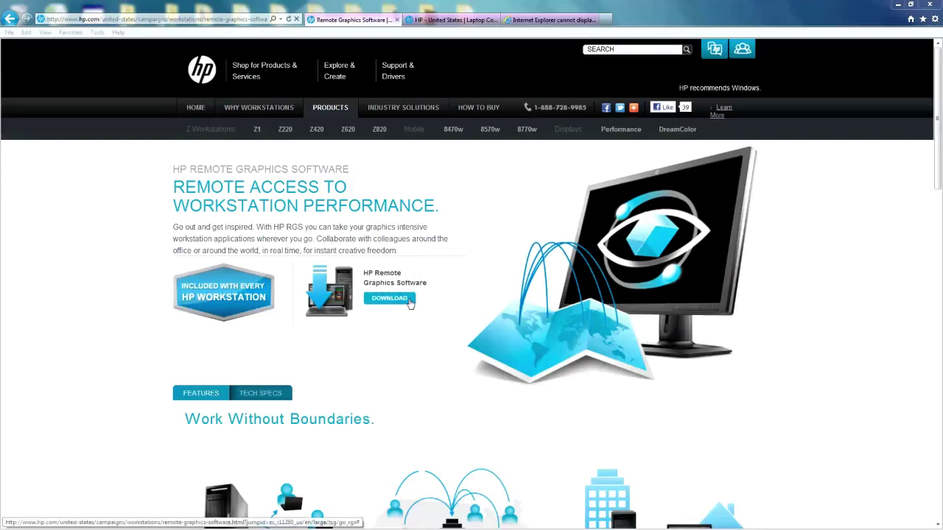
Look through the HP Remote Graphics Software product page and open the settings of the running remote session.
scroll(410, 299, "down", 15)
scroll(410, 299, "down", 3)
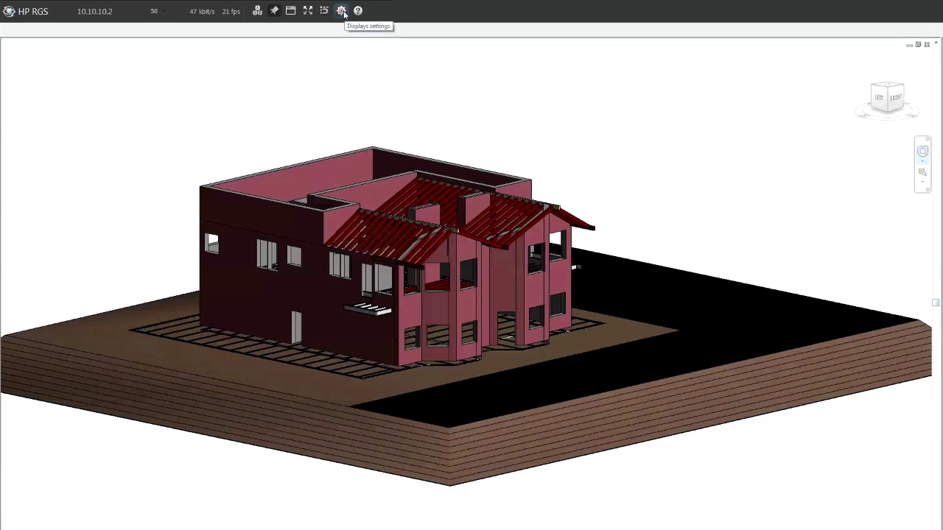
left_click(340, 10)
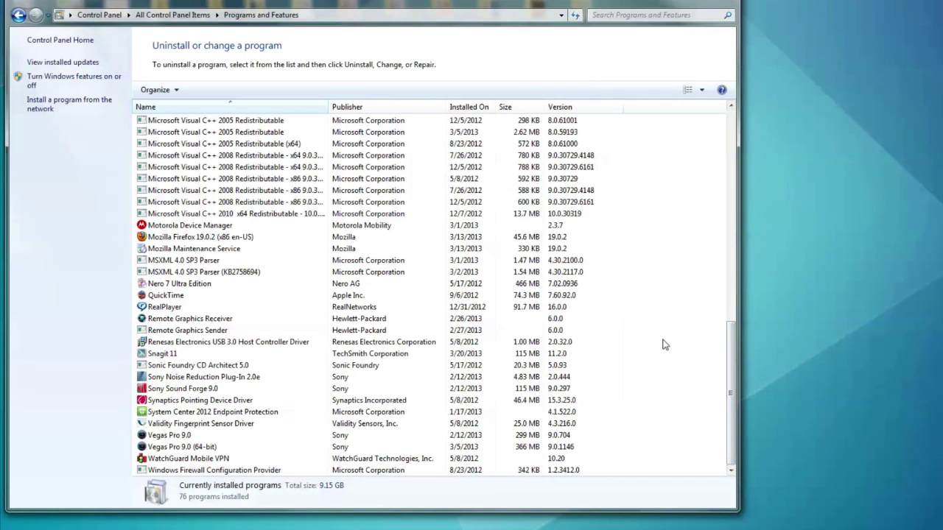
Uninstall the existing Remote Graphics Receiver from the installed programs.
right_click(216, 319)
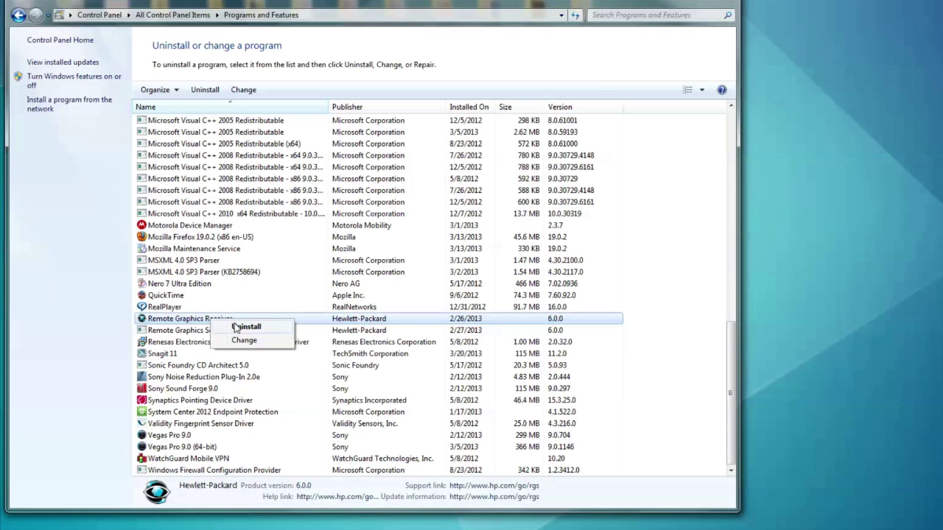
left_click(237, 327)
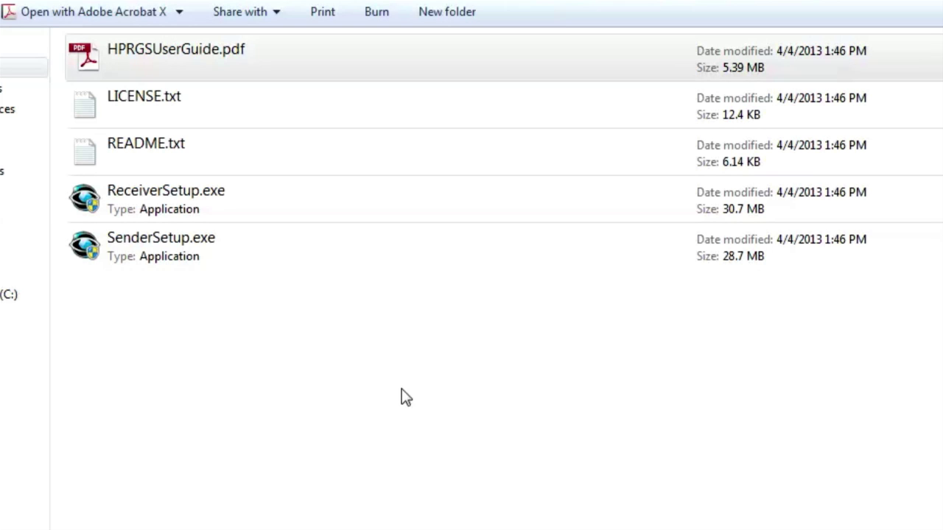
Run ReceiverSetup.exe, configuring Remote USB as USB devices are Local/Remote and enabling Remote Clipboard.
left_click(193, 190)
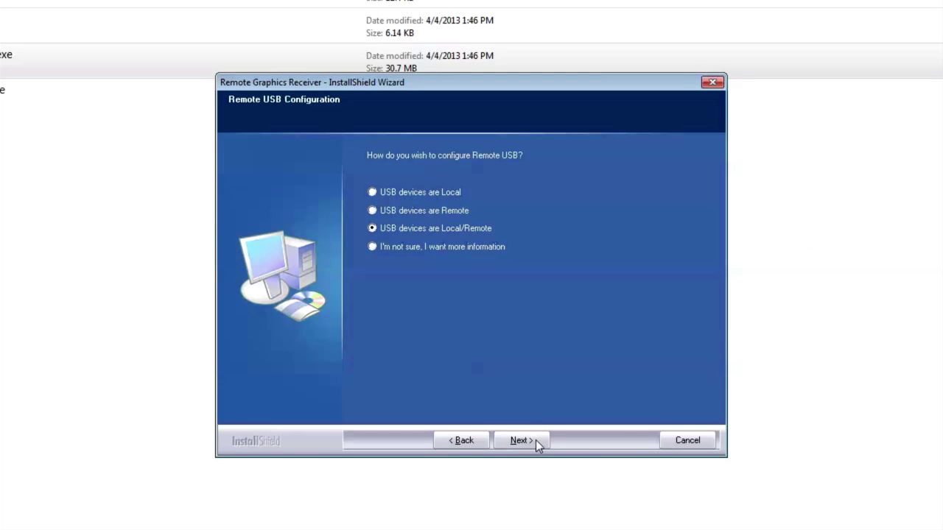
left_click(535, 439)
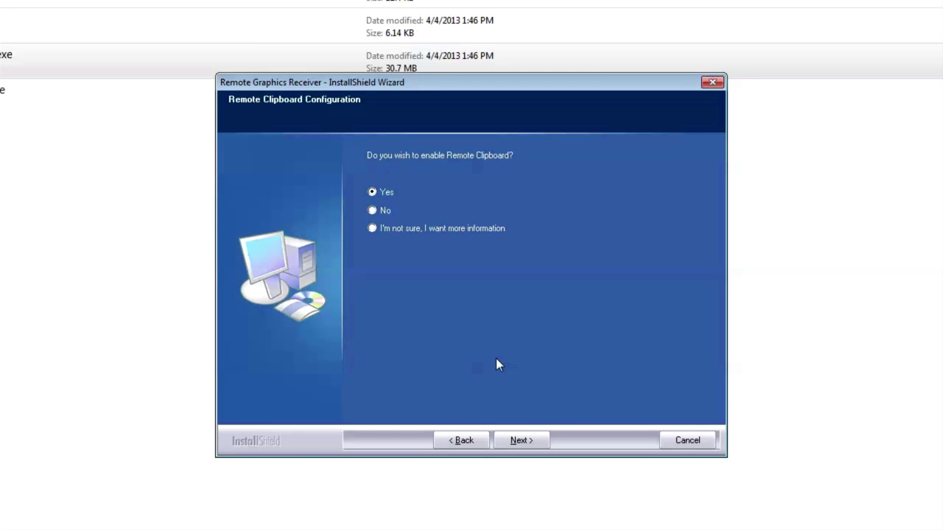
left_click(540, 441)
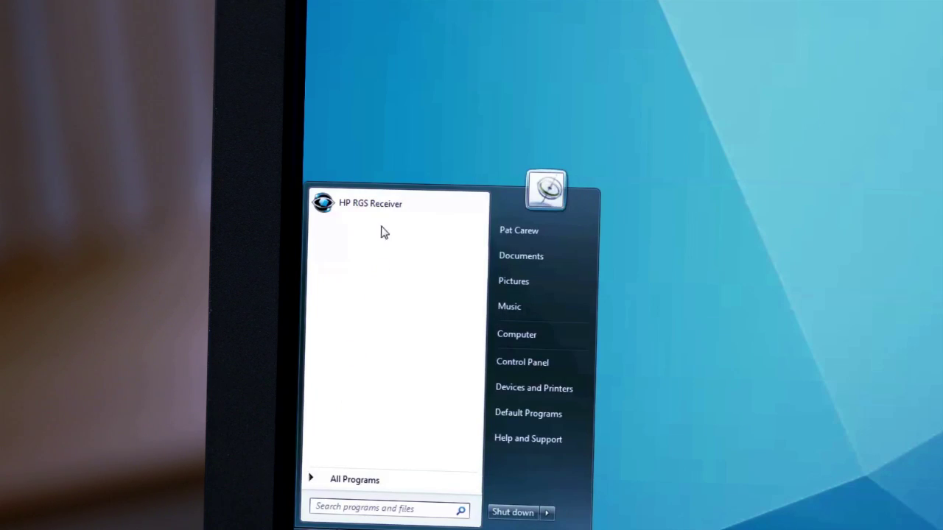
Launch HP RGS Receiver and enable Advanced Video Compression on Sender in its performance settings.
left_click(381, 204)
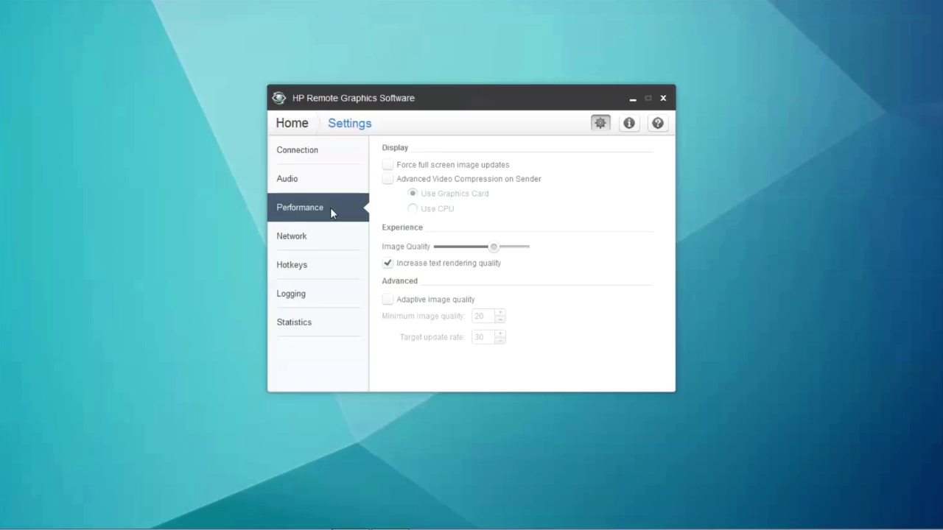
left_click(388, 180)
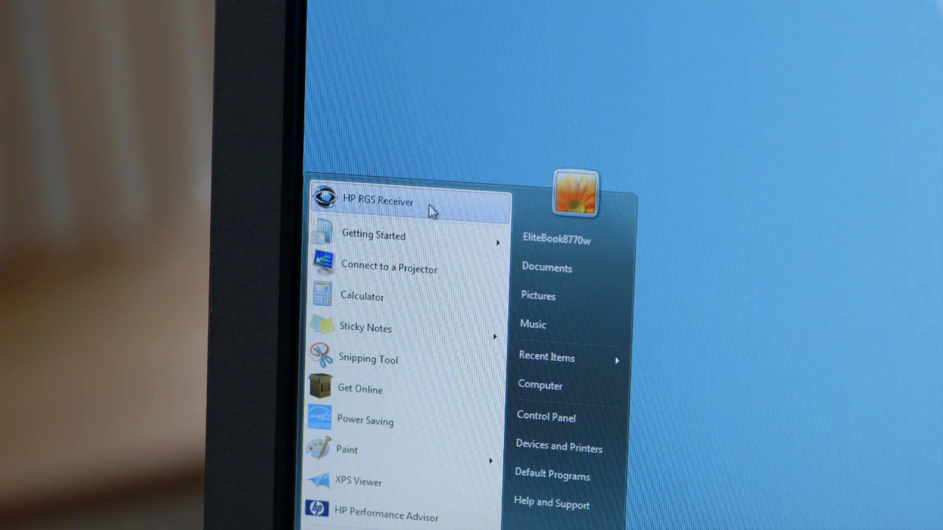
Launch HP RGS Receiver and connect to the sender at 10.10.10.2.
left_click(429, 206)
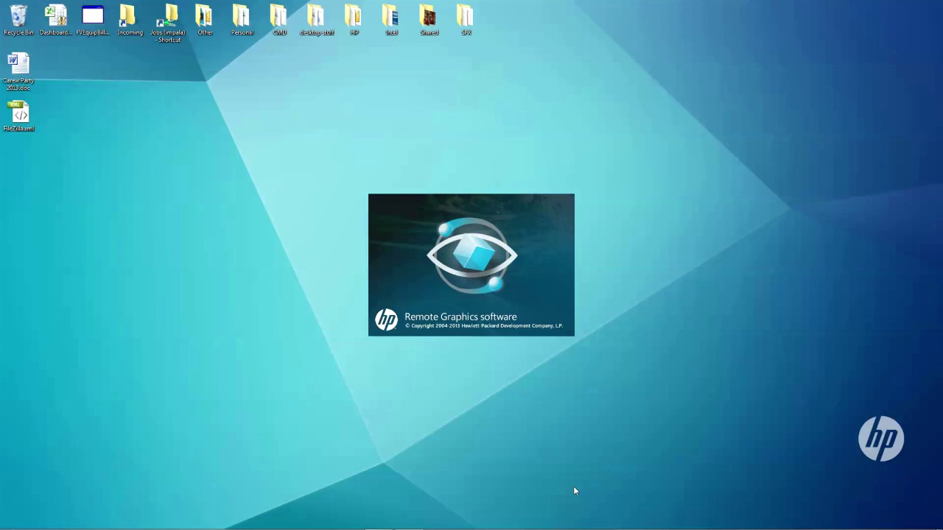
type("10.10.10.2")
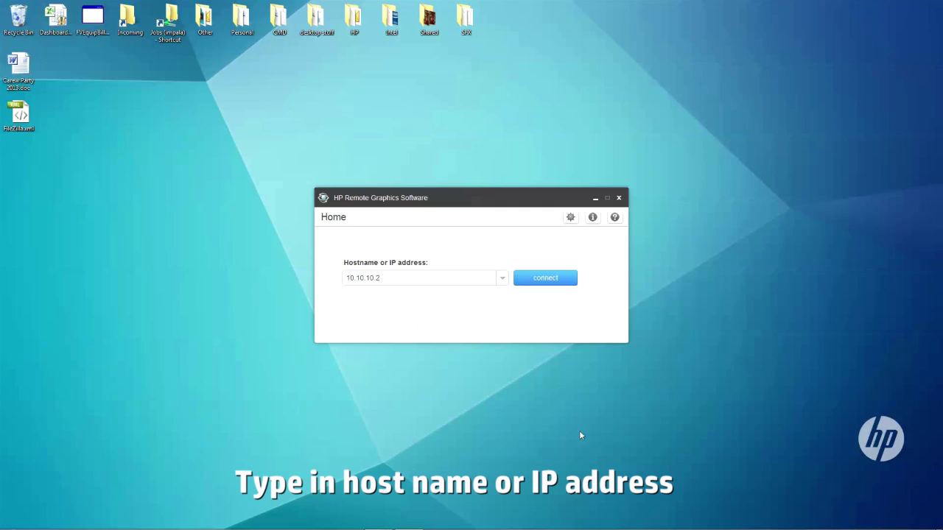
left_click(570, 282)
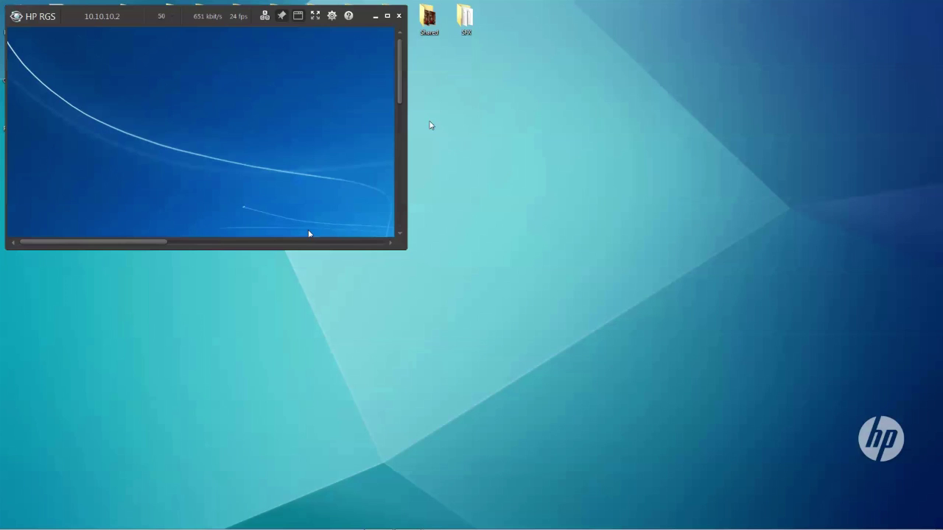
Maximize the remote session window, hide its borders and toggle the pinning of its toolbar.
left_click(387, 15)
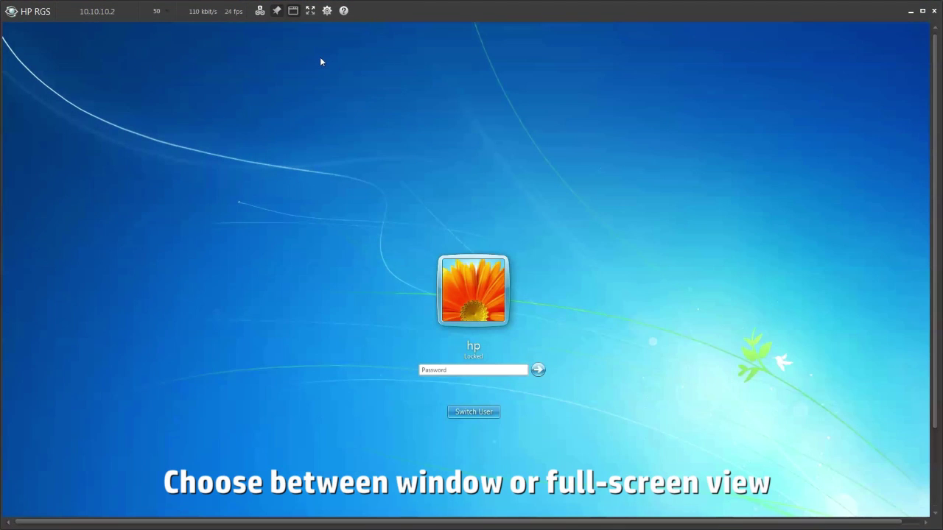
left_click(294, 10)
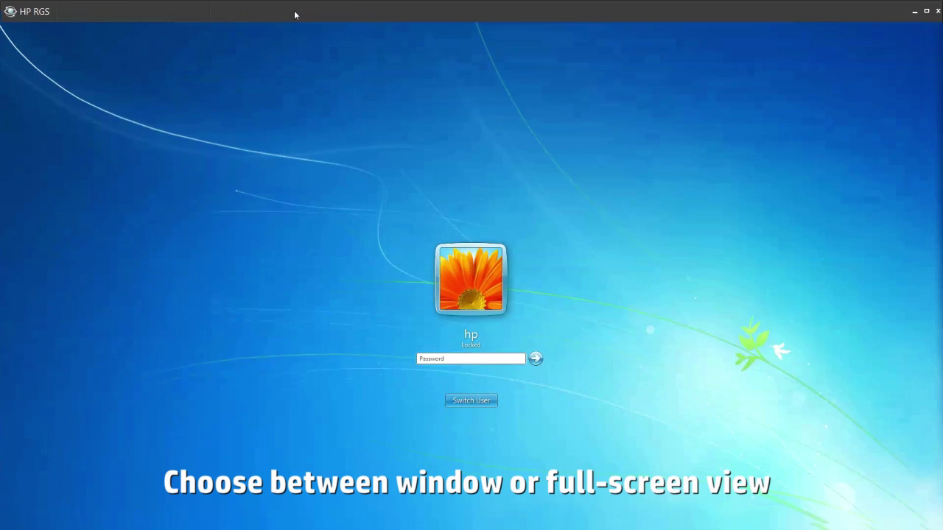
left_click(274, 11)
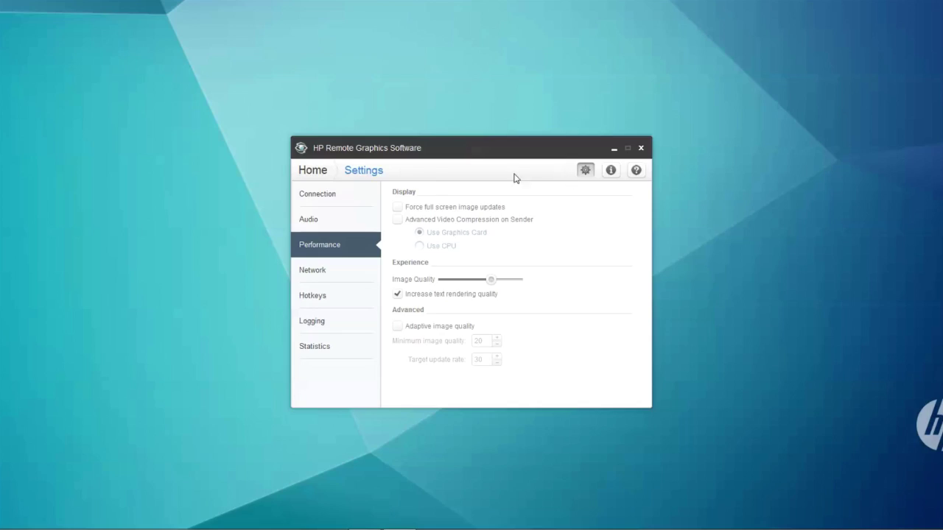
Enable Match receiver display resolution in the connection settings.
left_click(326, 192)
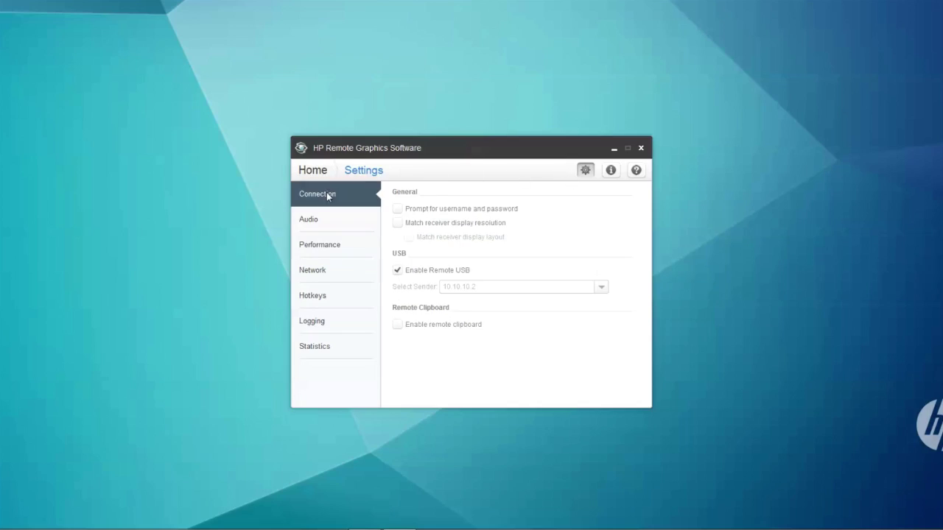
left_click(399, 224)
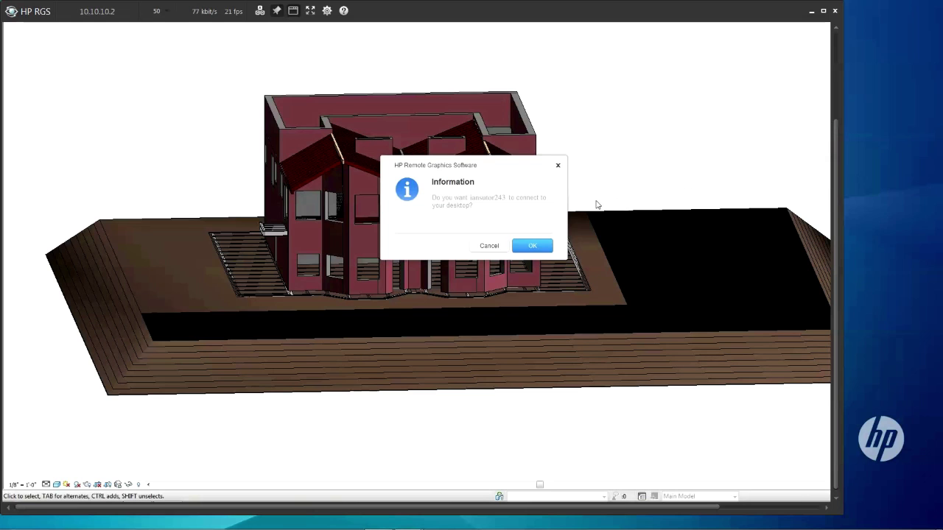
Accept the collaborator's request to connect to the desktop and enable collaborator input.
left_click(533, 248)
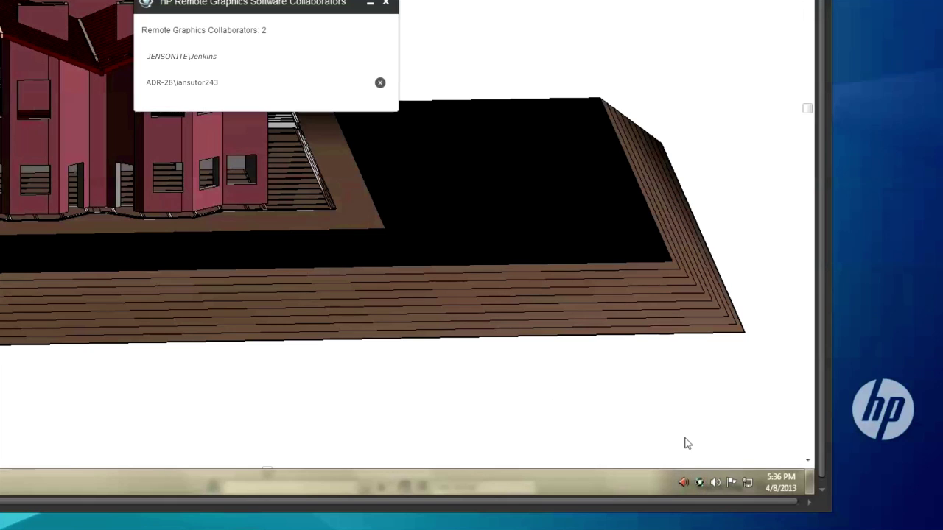
right_click(699, 483)
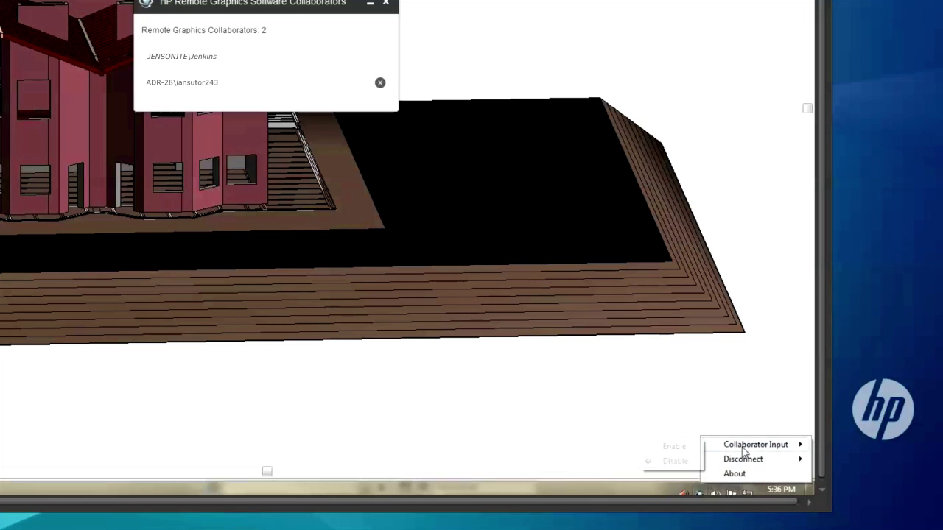
mouse_move(744, 445)
left_click(673, 446)
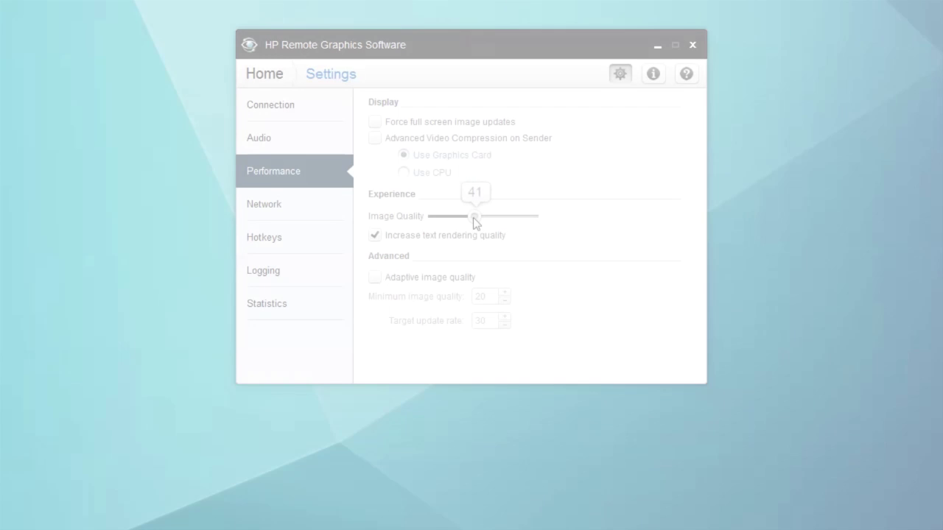
Lower the image quality in the performance settings and directly in the 10.10.10.2 session.
left_click_drag(476, 221, 463, 218)
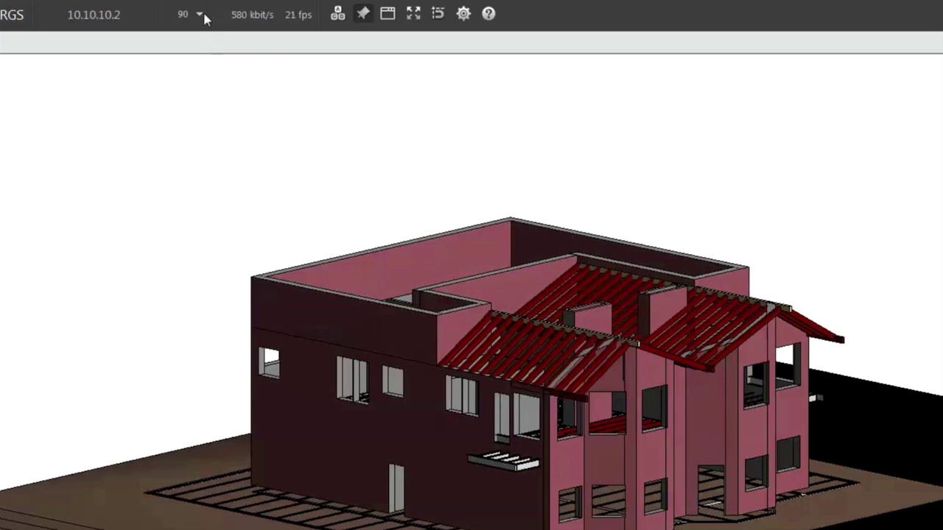
left_click(201, 16)
left_click_drag(209, 34, 181, 36)
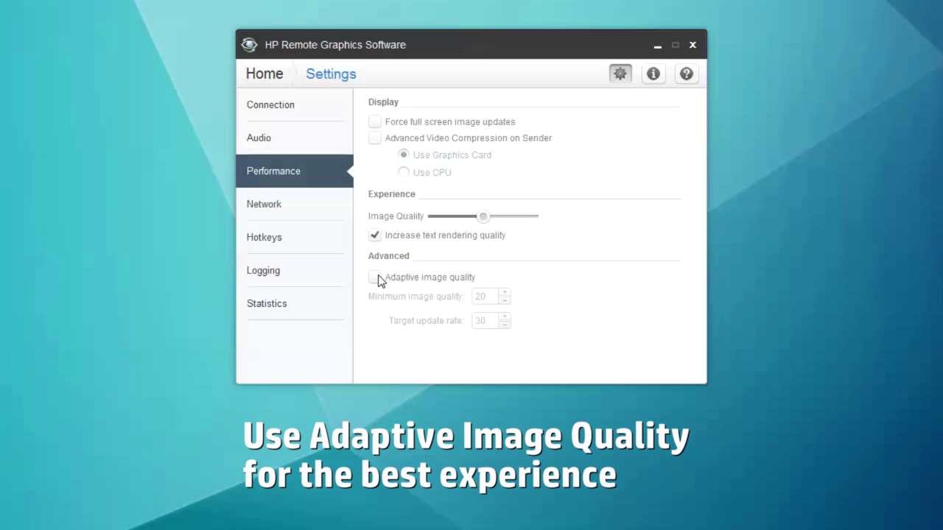
Turn on Adaptive image quality, Force full screen image updates and Advanced Video Compression on Sender in the performance settings.
left_click(376, 278)
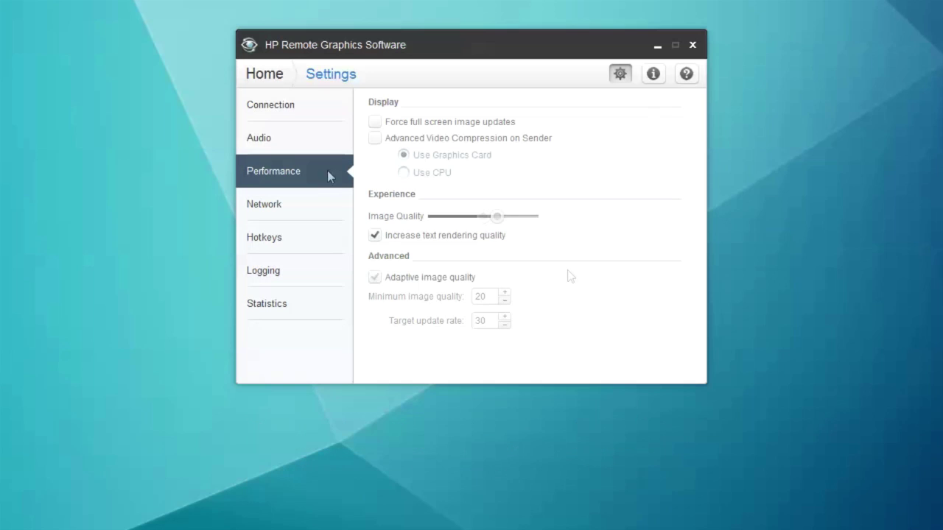
left_click(375, 124)
left_click(375, 138)
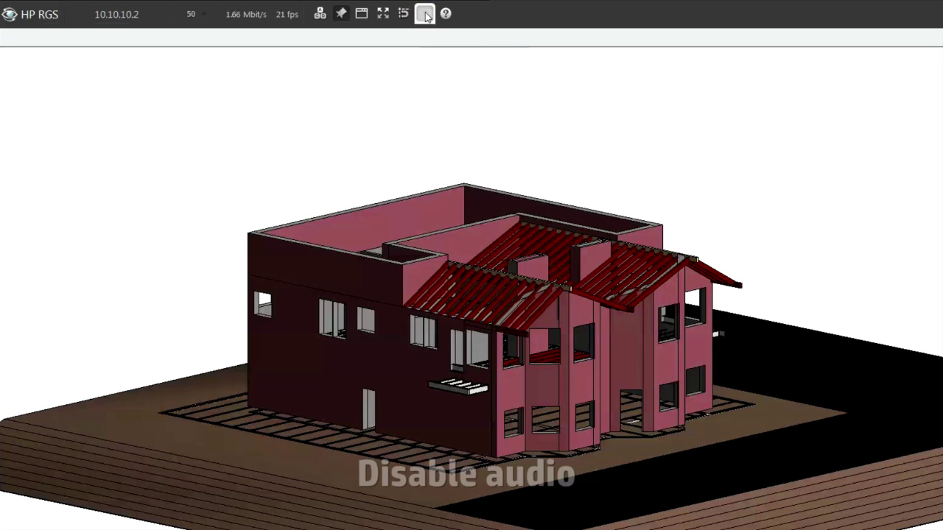
Enable Don't stream audio from Sender in the remote session's audio settings, and open the Hotkeys settings.
left_click(424, 13)
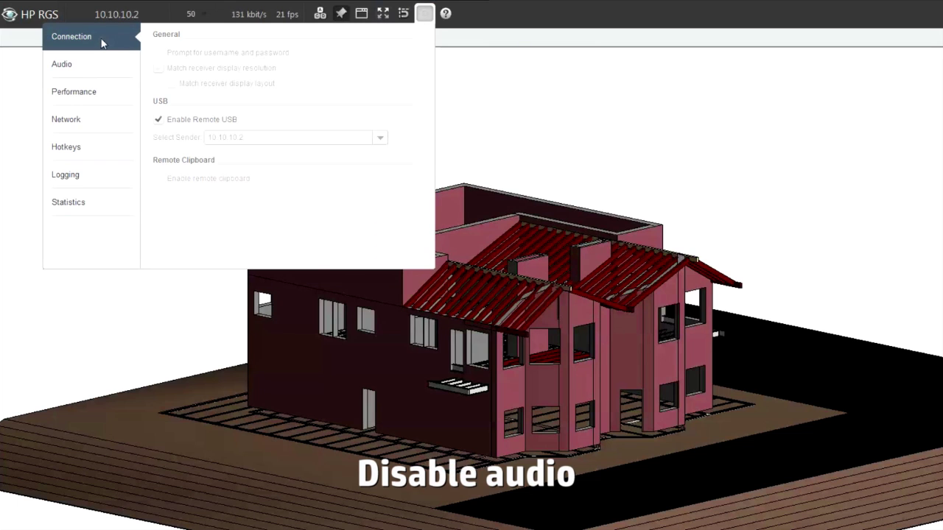
left_click(82, 72)
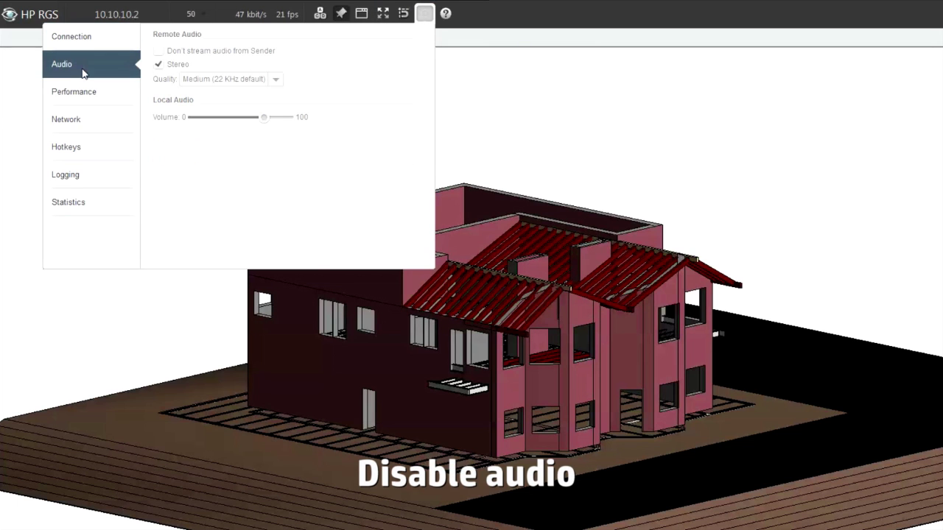
left_click(160, 52)
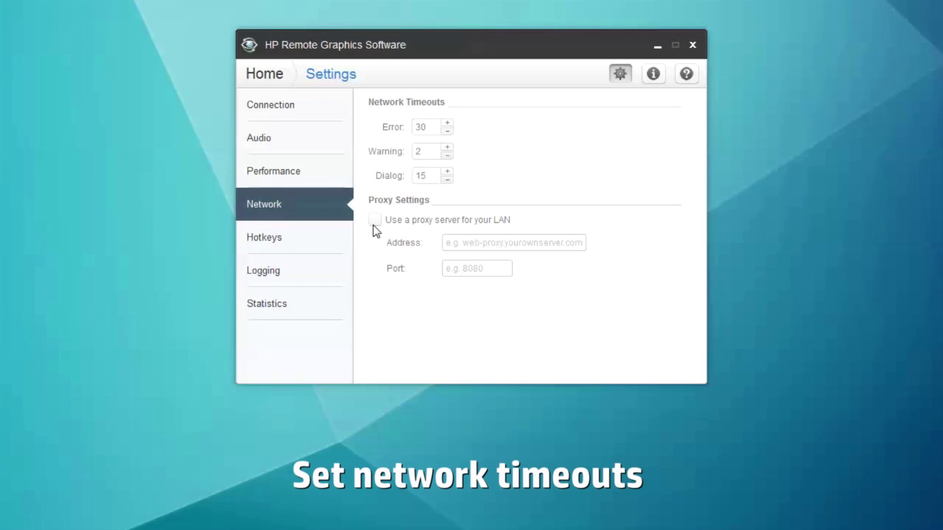
left_click(324, 241)
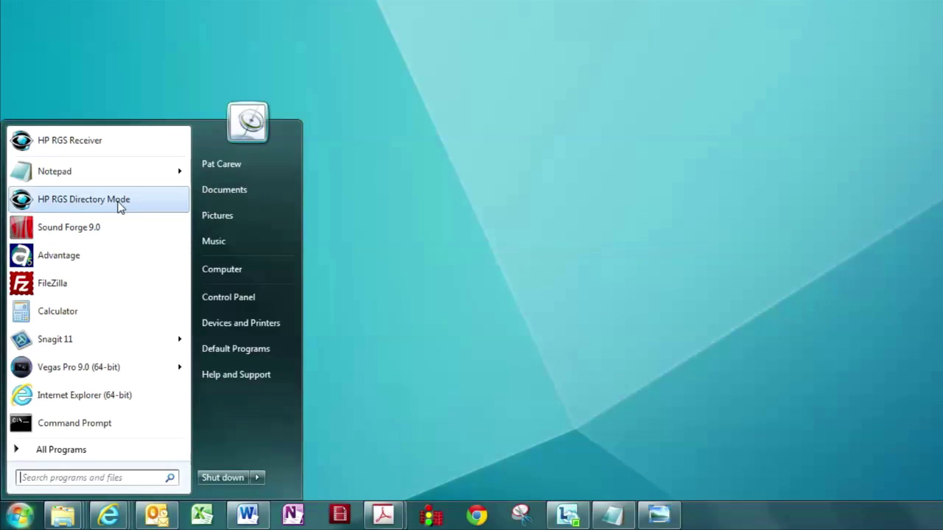
Launch HP RGS Directory Mode and open the file selection for changing the directory file.
left_click(144, 206)
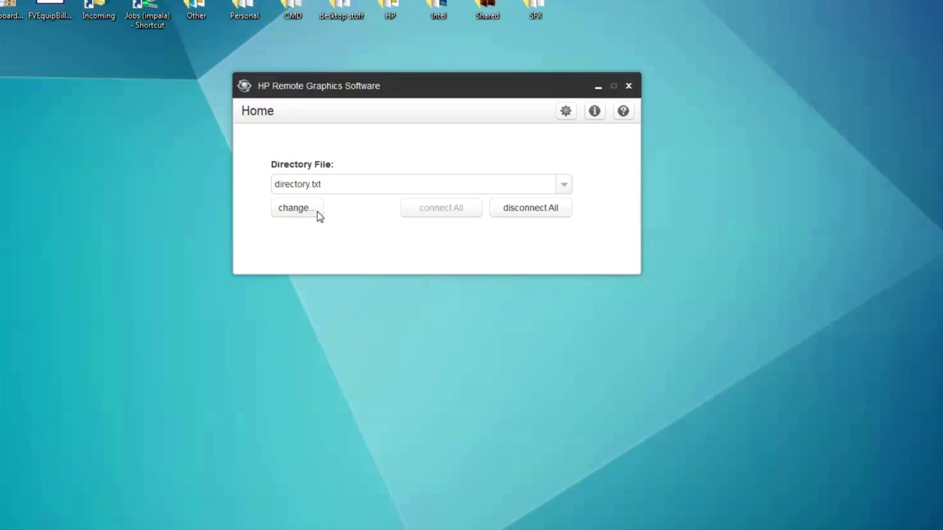
left_click(316, 213)
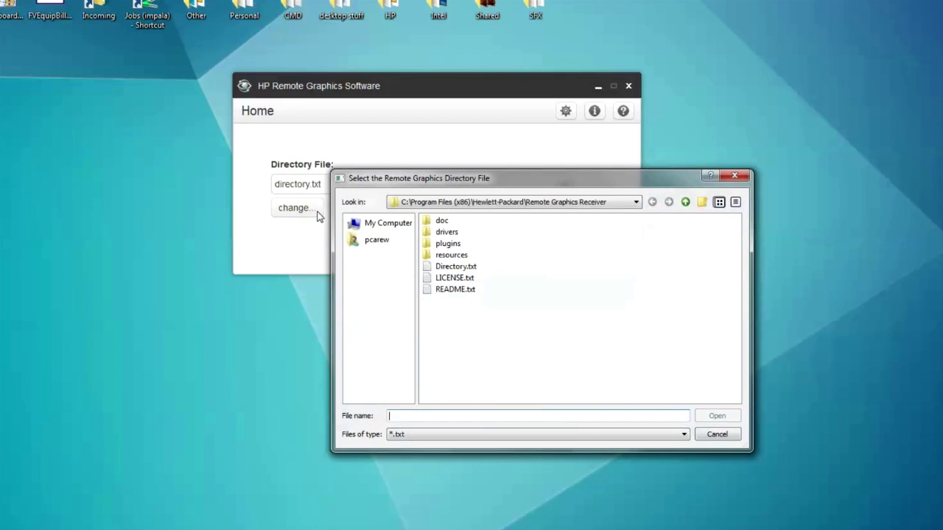